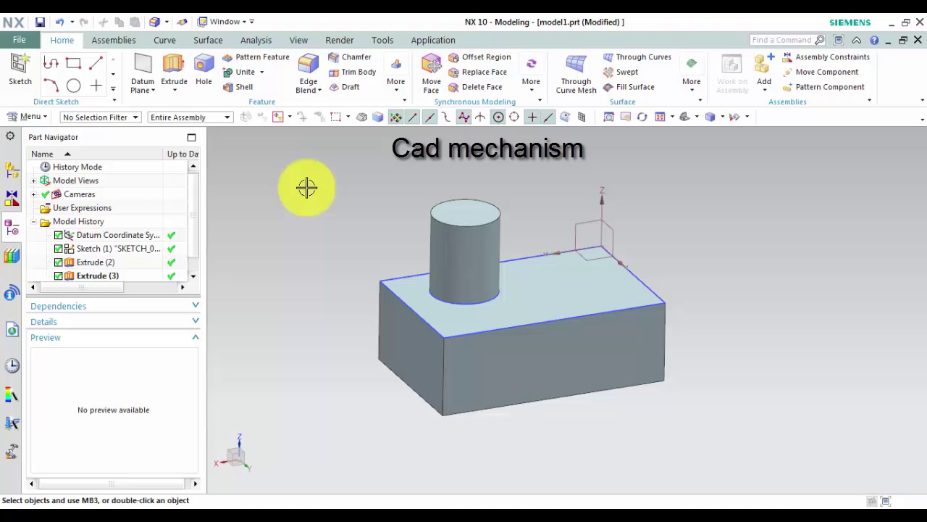
Step: Open Edge Blend from the toolbar and from the Insert menu, closing it each time without blending
left_click(306, 66)
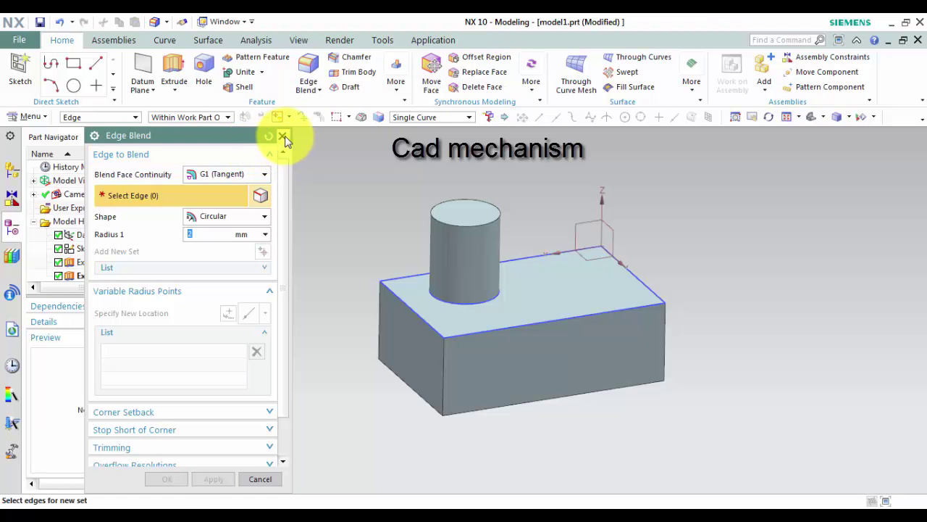
left_click(283, 136)
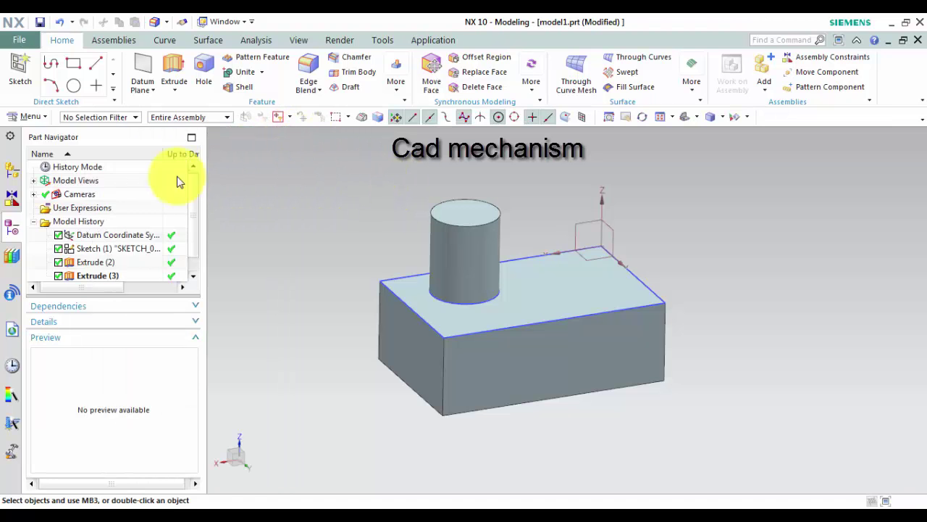
left_click(26, 116)
mouse_move(45, 189)
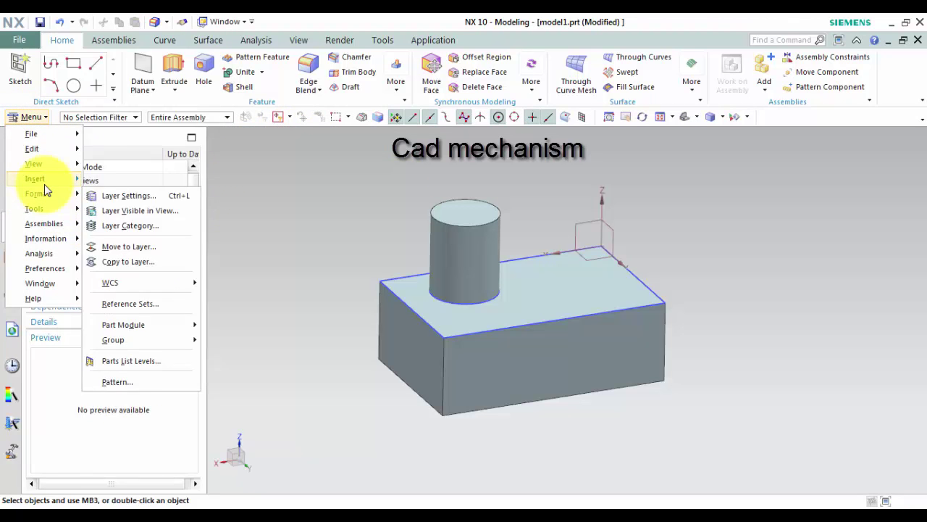
left_click(35, 179)
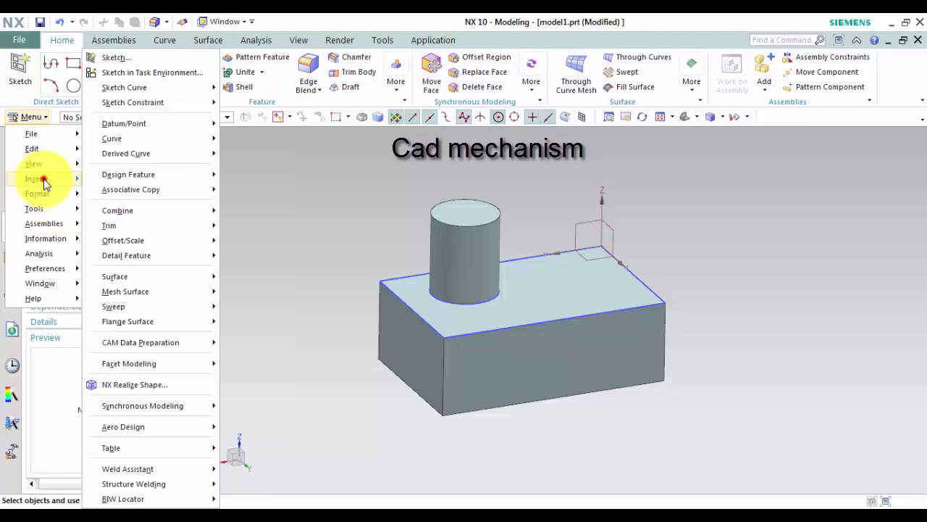
mouse_move(165, 181)
mouse_move(139, 190)
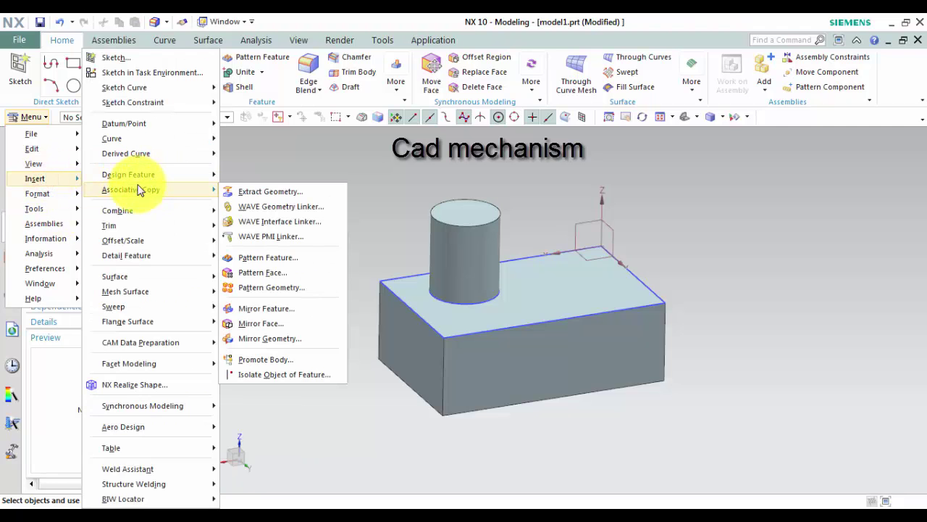
mouse_move(145, 260)
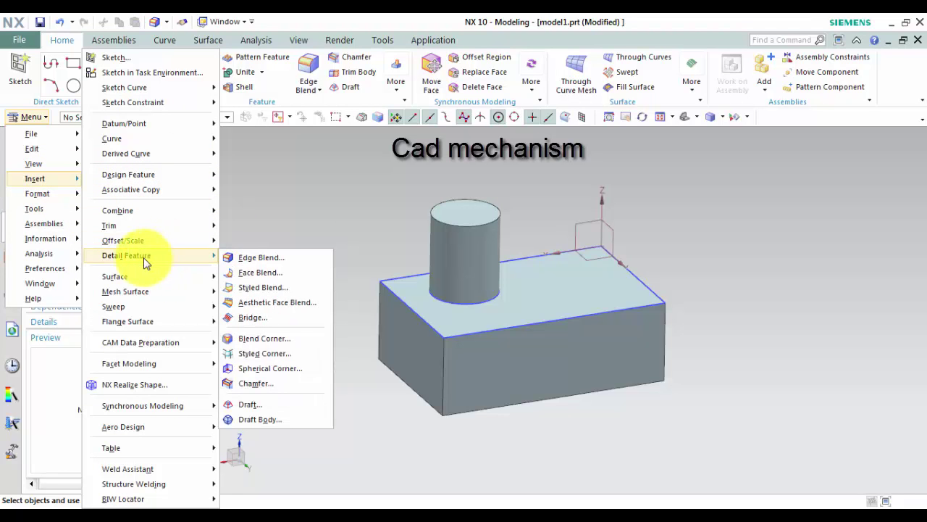
left_click(261, 258)
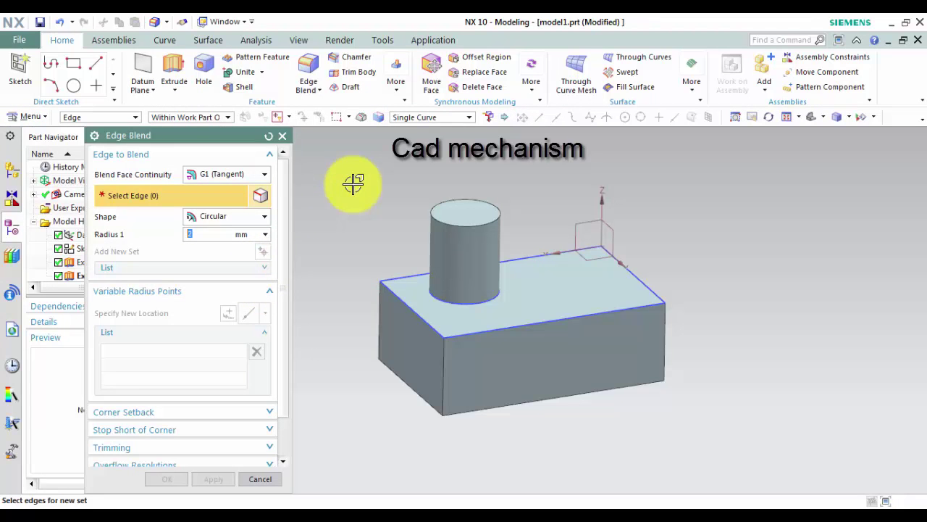
left_click(283, 137)
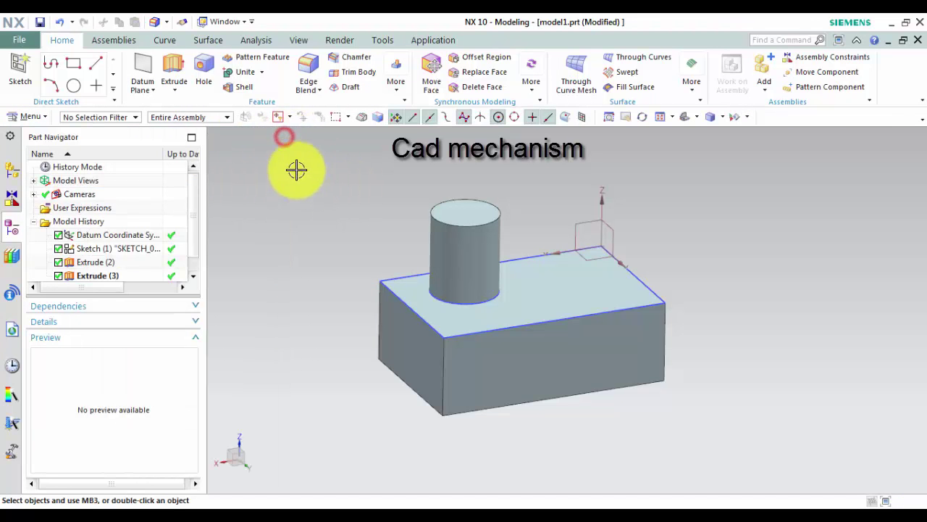
Step: Start an edge blend on the block's left top edge with a 15 mm radius
left_click(308, 66)
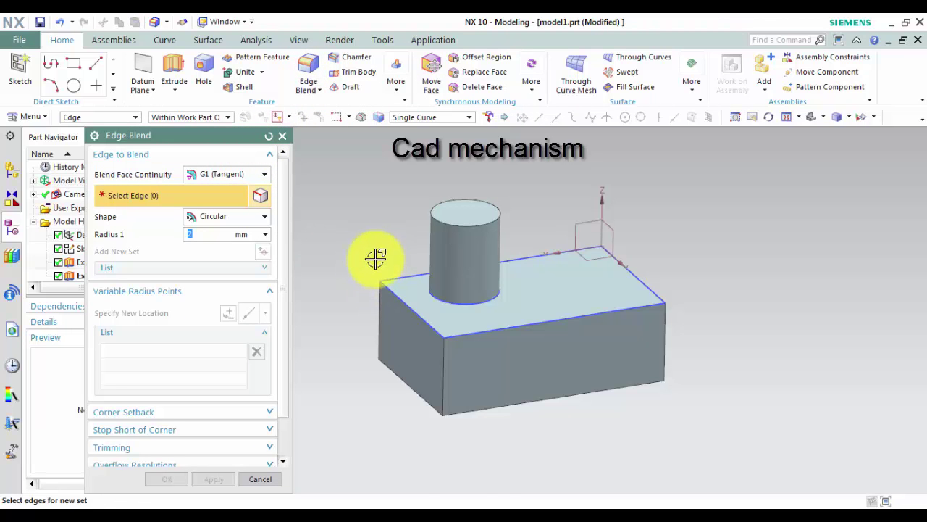
left_click(412, 307)
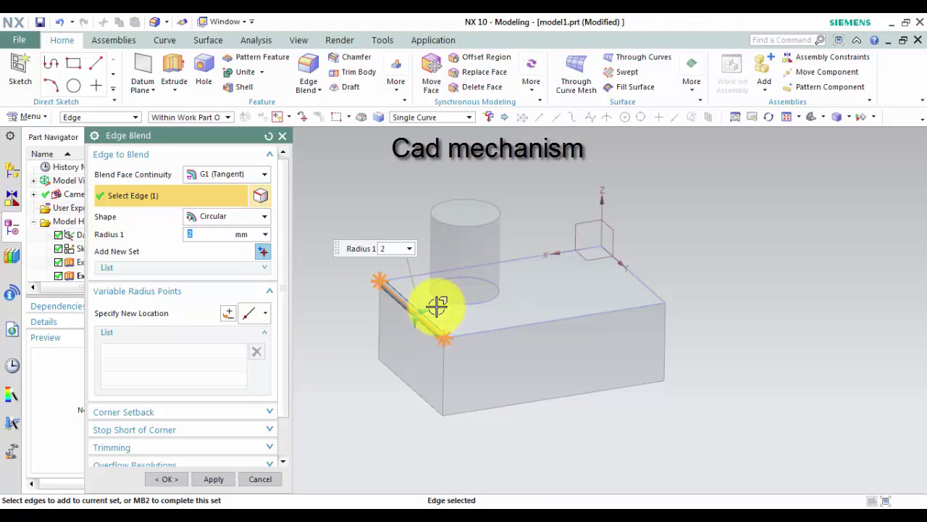
left_click_drag(438, 306, 401, 353)
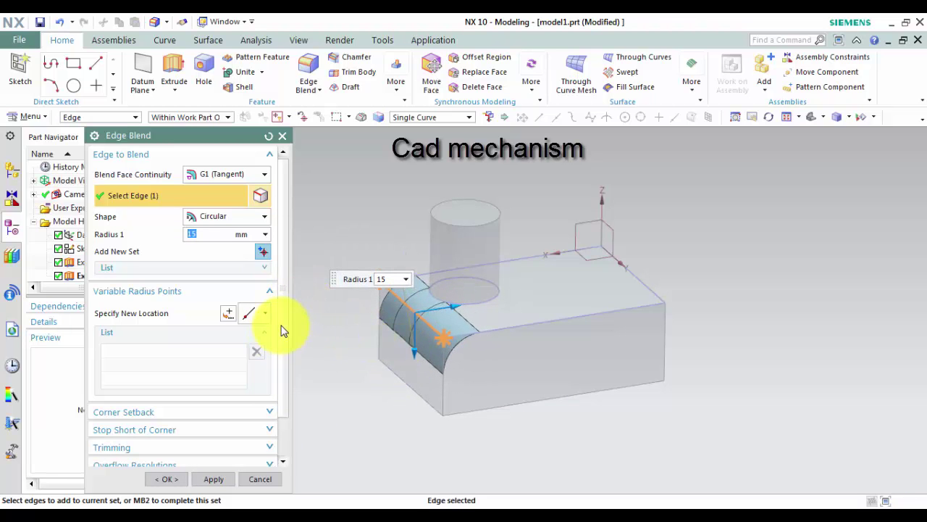
scroll(284, 330, "down", 2)
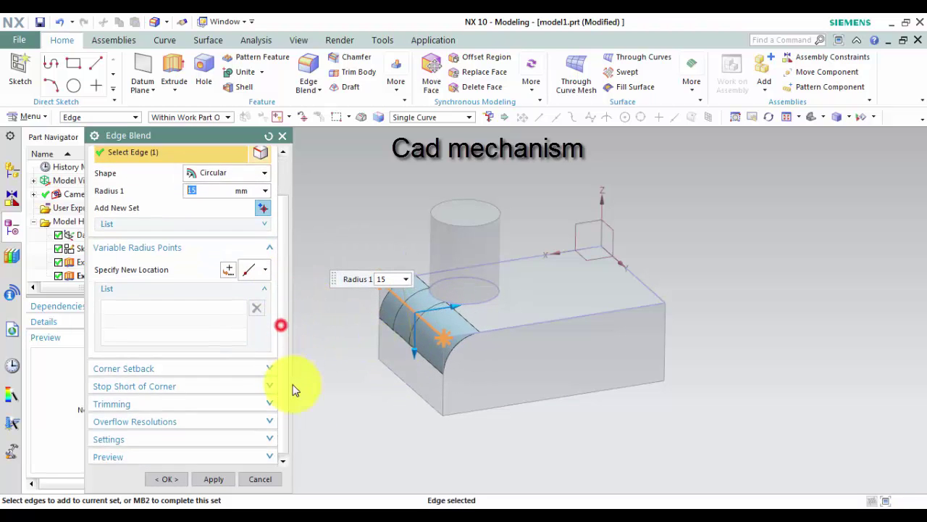
Step: Show the 15 mm blend result, orbit to inspect it, then undo the result
left_click(269, 458)
left_click(259, 449)
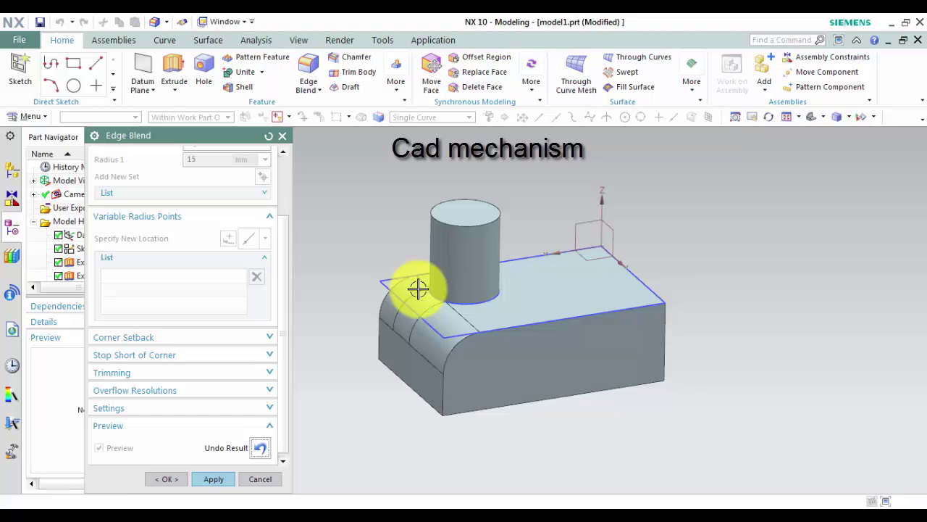
scroll(420, 288, "up", 5)
middle_click_drag(427, 335, 302, 411)
left_click(260, 447)
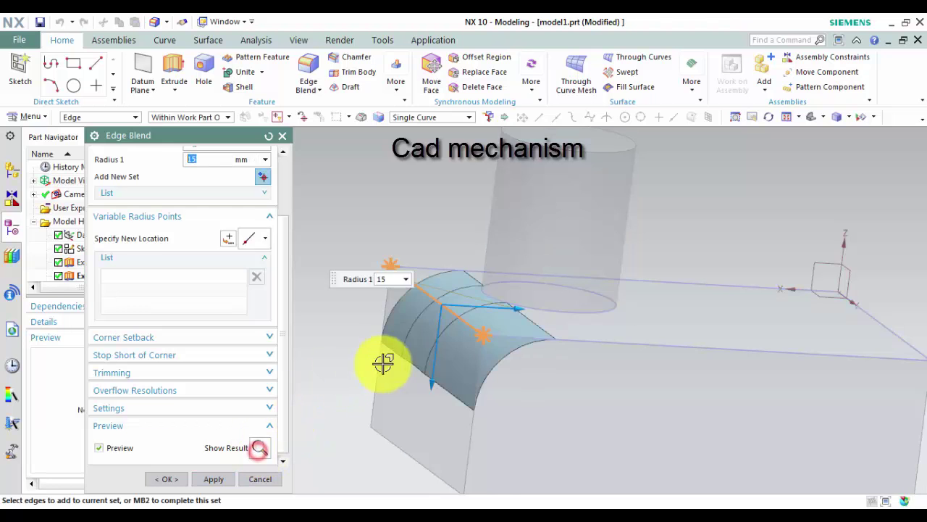
scroll(337, 316, "down", 2)
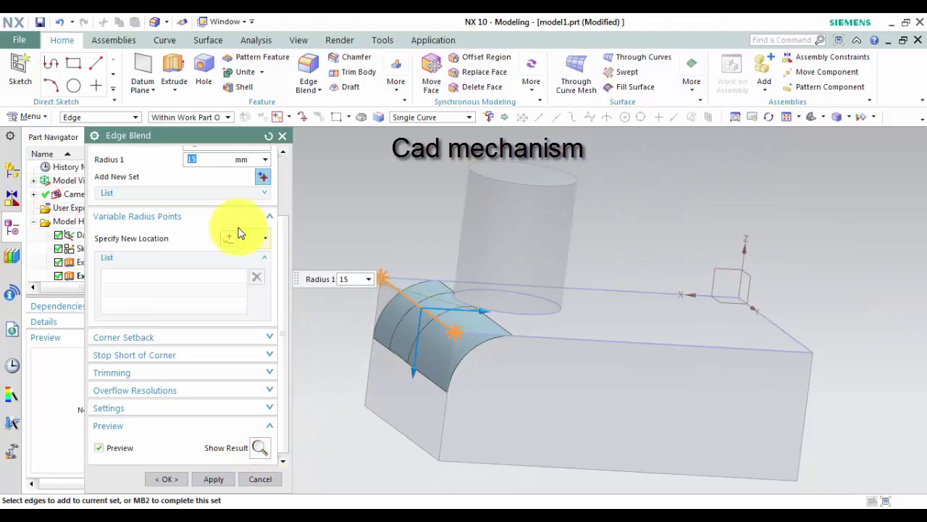
scroll(289, 200, "up", 3)
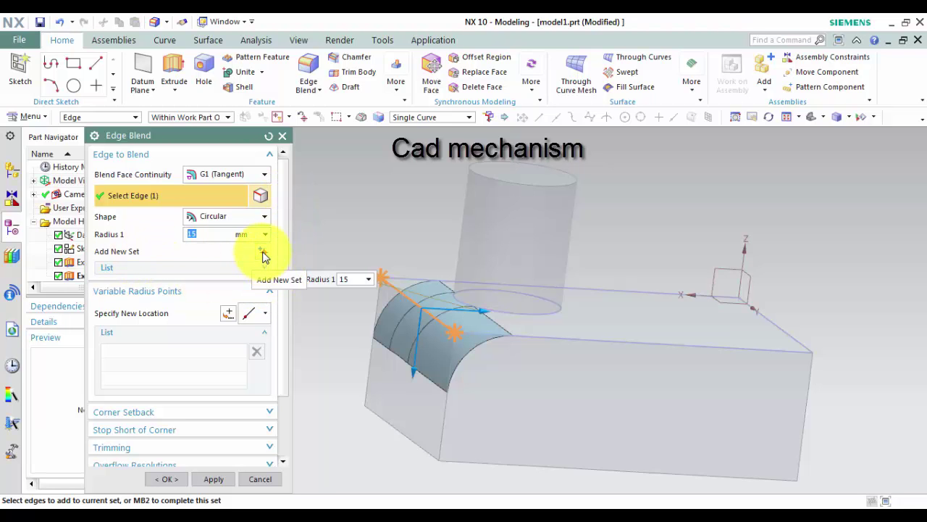
Step: Add a second 3 mm blend set on the block's right end and long front top edges
left_click(263, 251)
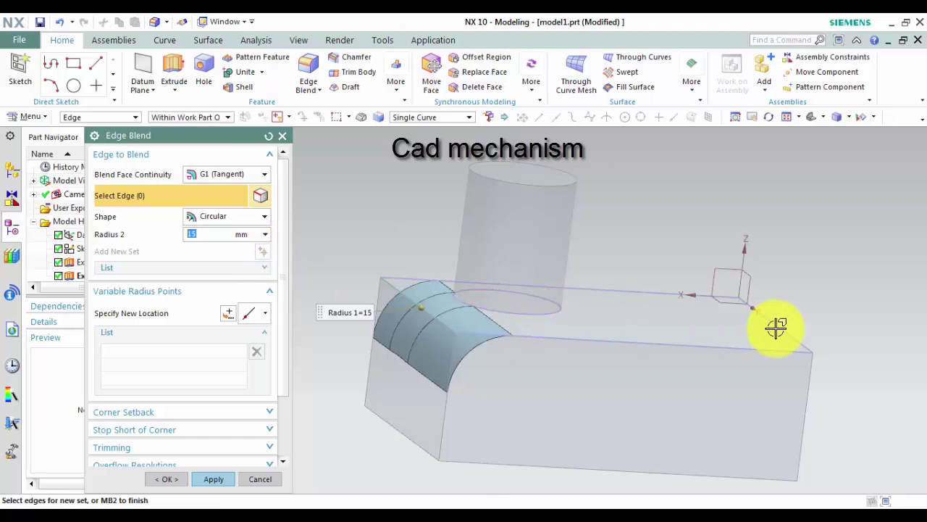
left_click(781, 327)
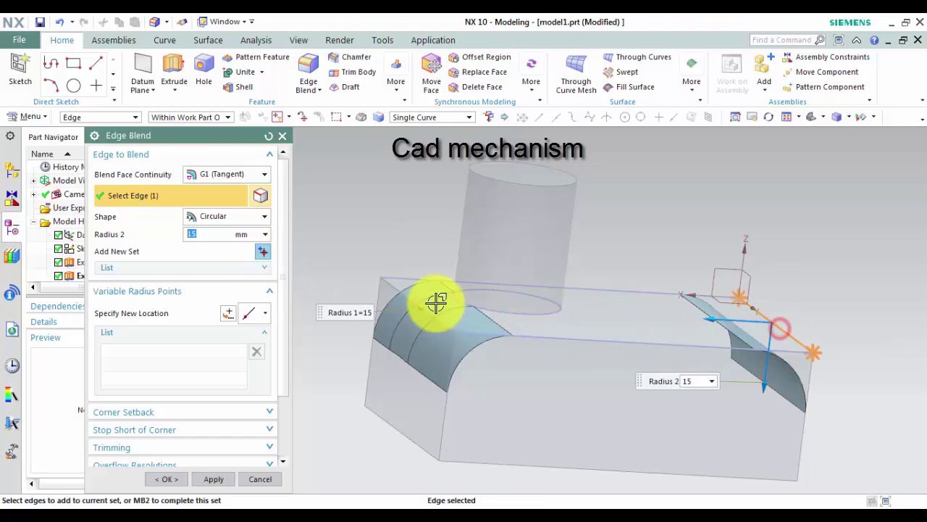
left_click(197, 234)
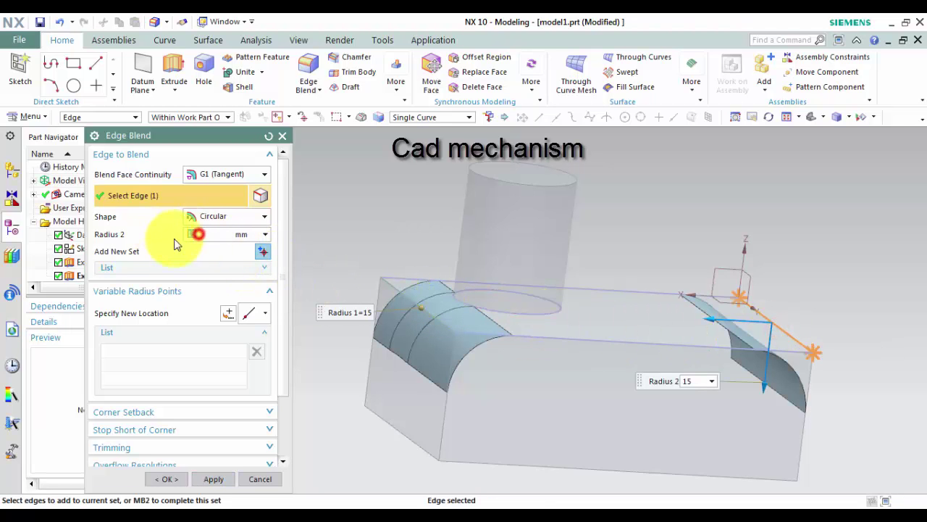
left_click(261, 252)
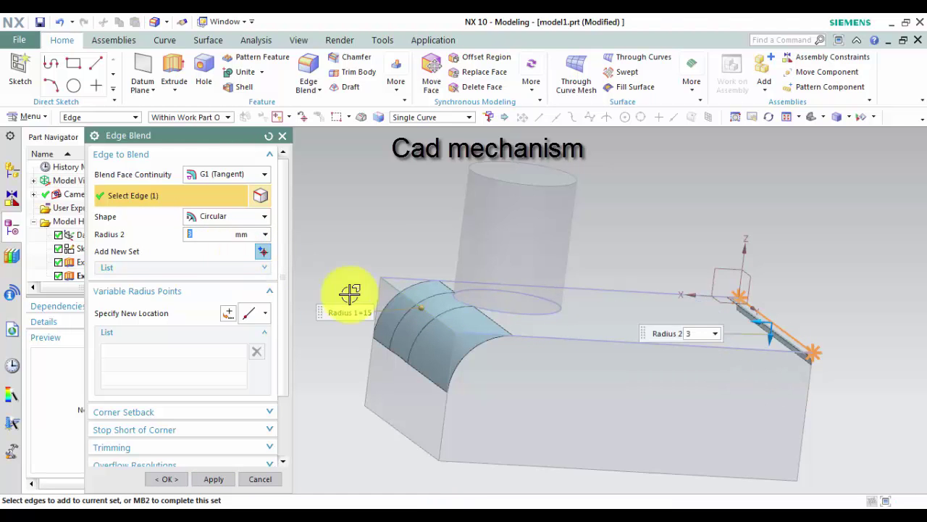
left_click(737, 348)
middle_click_drag(631, 285, 594, 304)
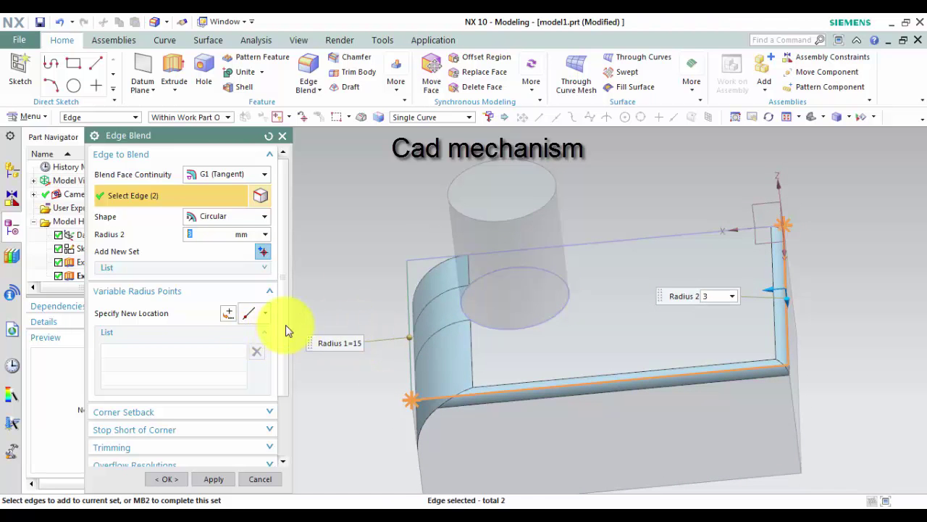
left_click_drag(286, 325, 286, 412)
Step: Preview the computed blends, undo the result, and cancel the edge blend without creating it
left_click(260, 449)
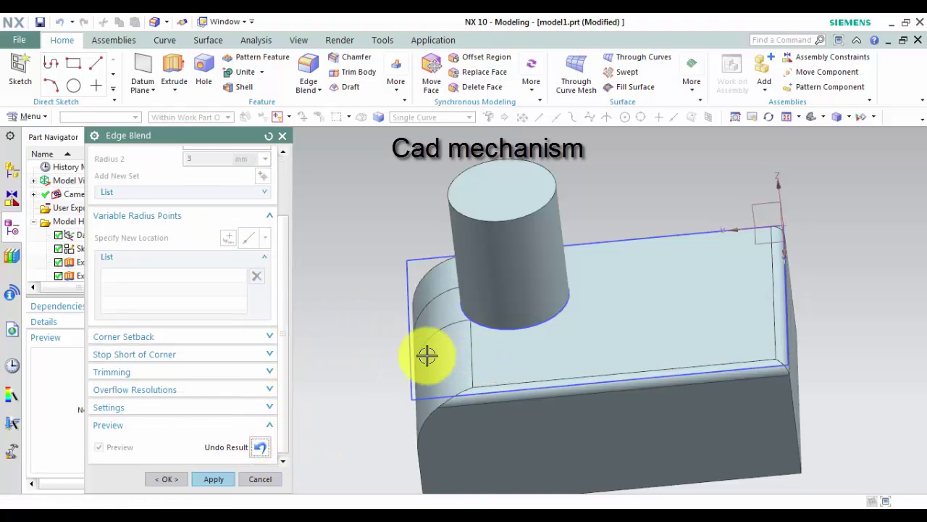
mouse_move(427, 356)
middle_mouse_down()
mouse_move(434, 321)
mouse_move(435, 340)
mouse_move(441, 331)
mouse_move(430, 346)
mouse_move(391, 336)
middle_mouse_up()
left_click(259, 445)
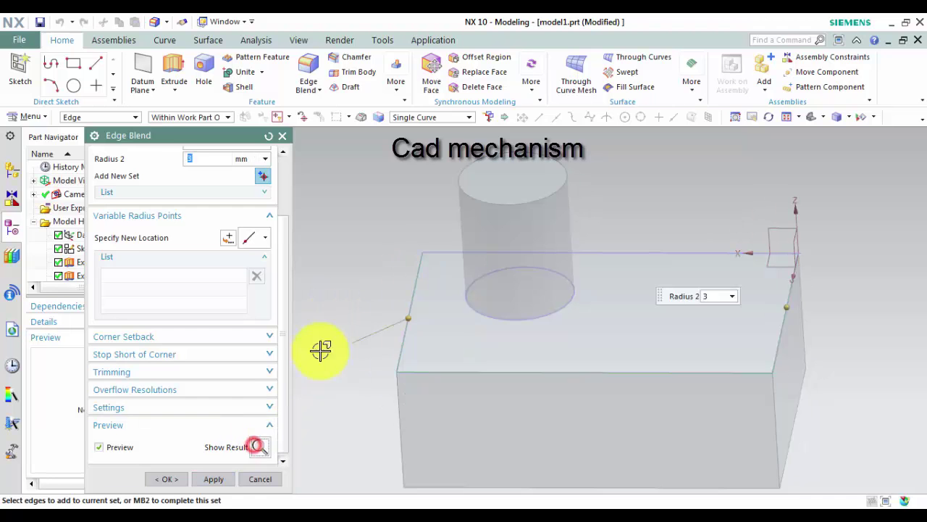
left_click(283, 333)
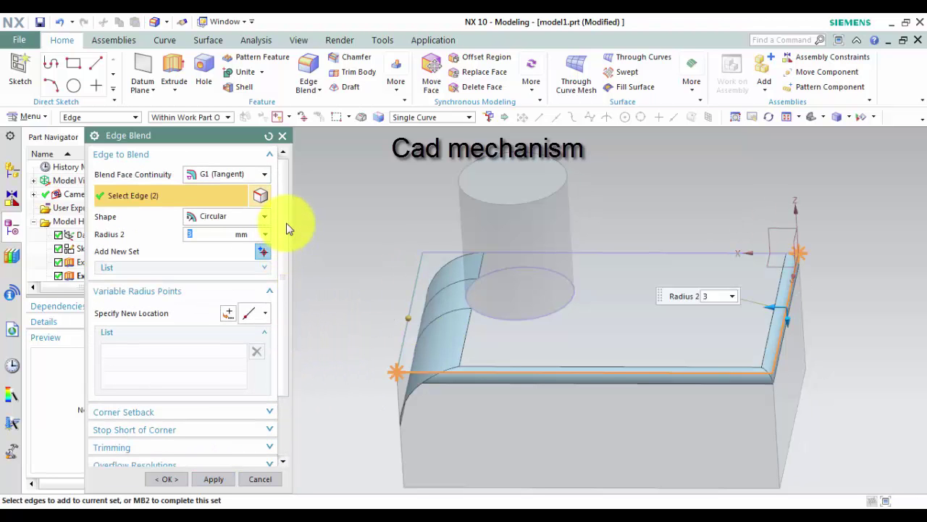
left_click(259, 479)
right_click(338, 324)
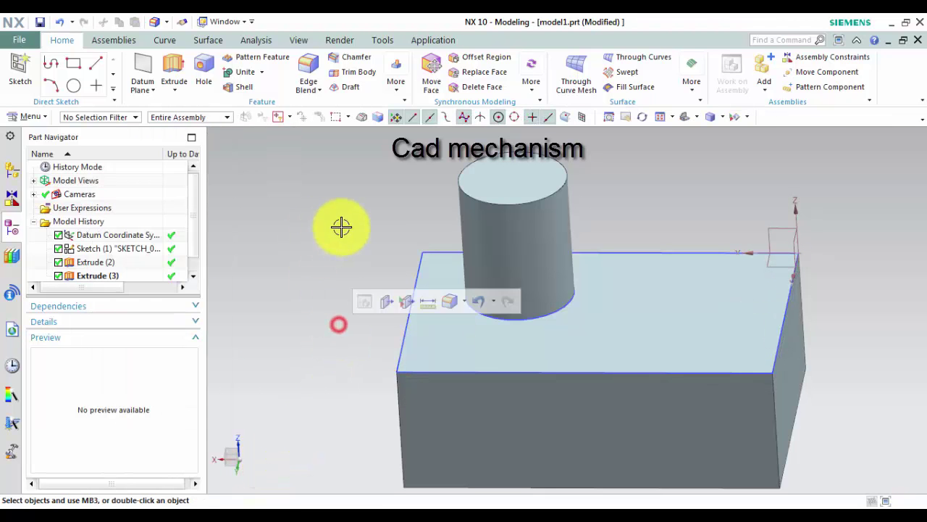
Step: Start a new edge blend on the block's front vertical edge with a 7 mm radius
left_click(308, 68)
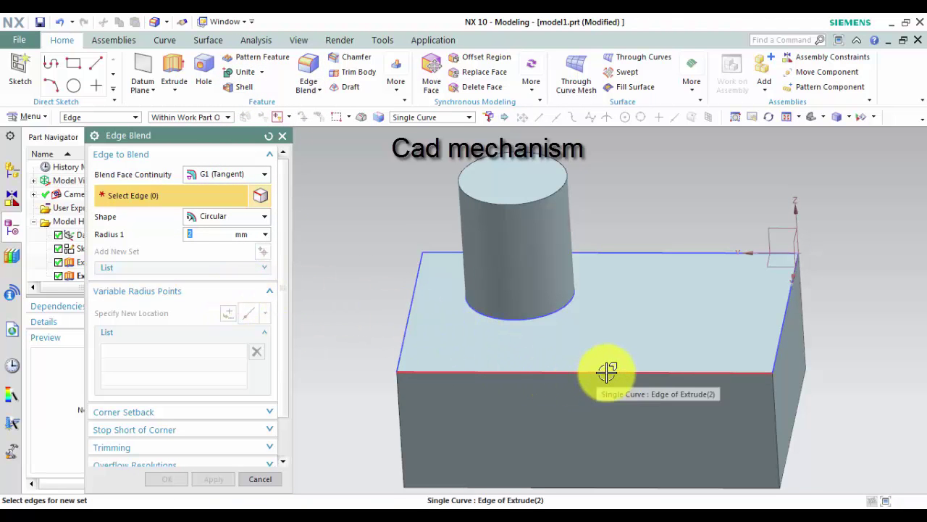
middle_click_drag(486, 327, 509, 317)
left_click(447, 400)
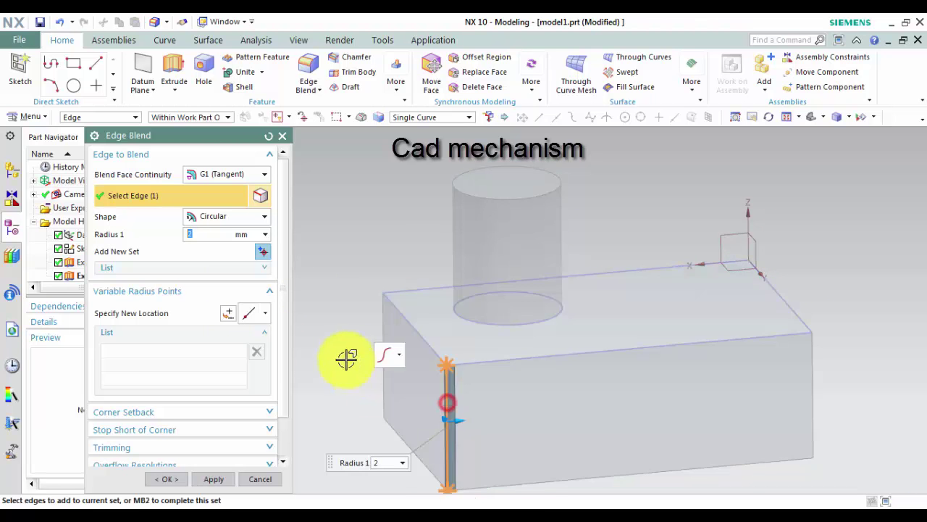
scroll(441, 256, "down", 2)
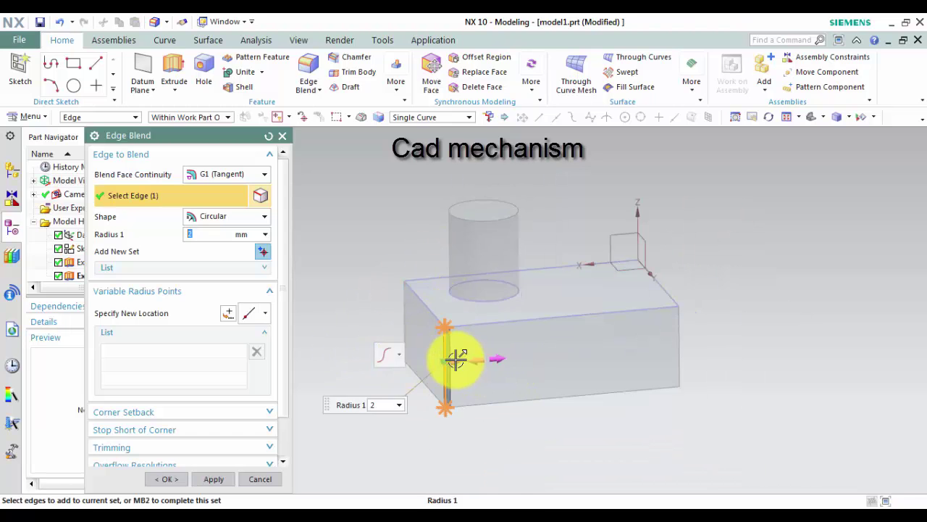
left_click_drag(455, 355, 435, 348)
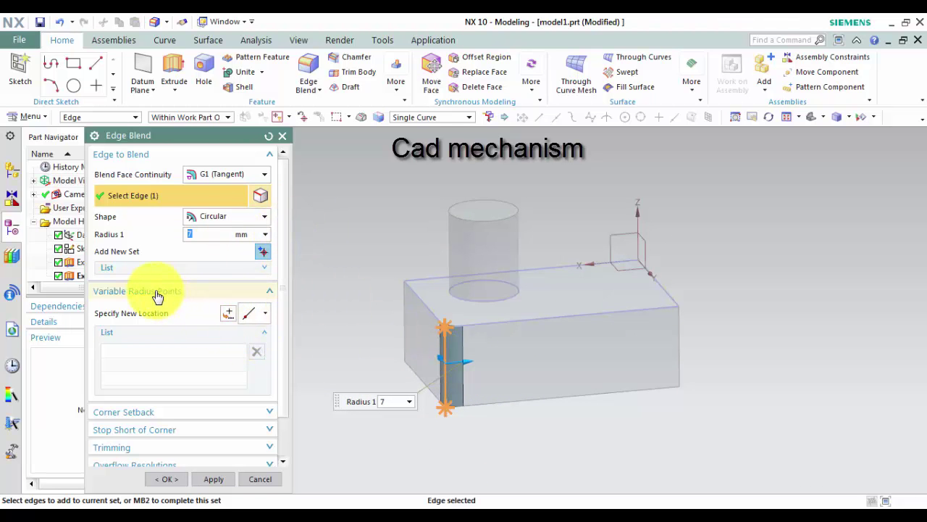
Step: Expand Variable Radius Points and begin specifying a new radius point location
left_click(270, 290)
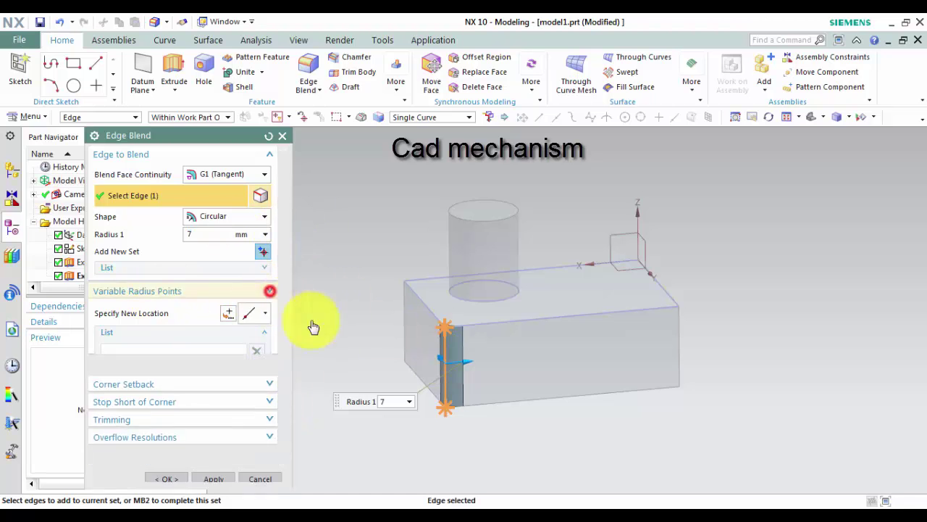
left_click(264, 291)
left_click(137, 313)
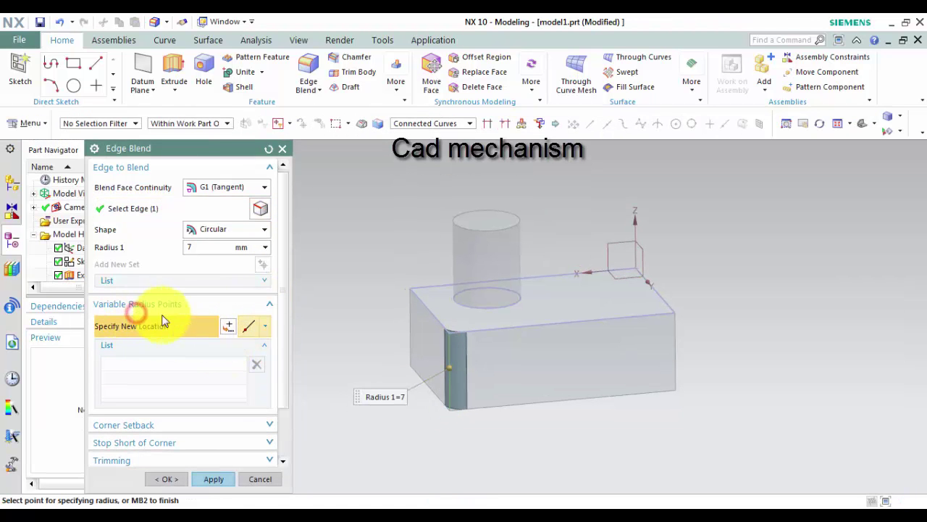
Step: Place the variable-radius point on the front vertical edge at arc length 3.143 mm
left_click(226, 328)
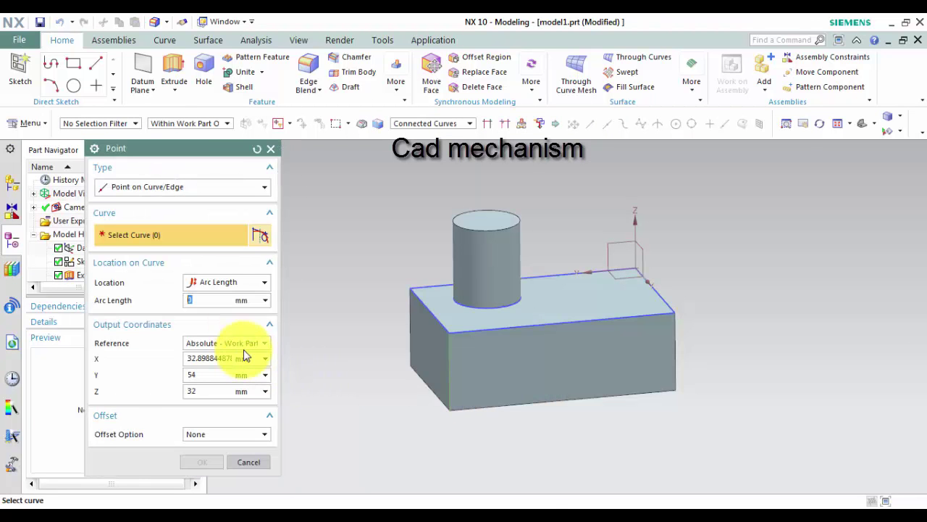
scroll(455, 345, "up", 5)
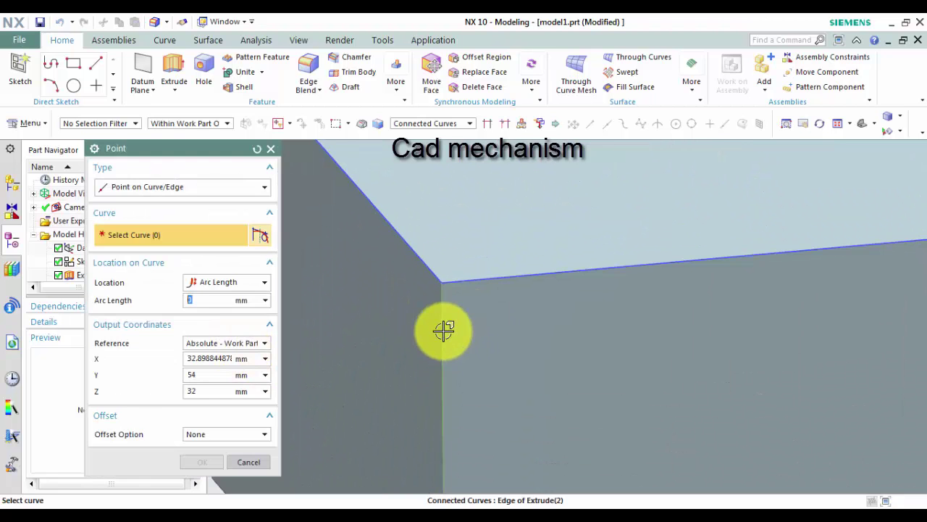
left_click(443, 328)
scroll(472, 331, "down", 5)
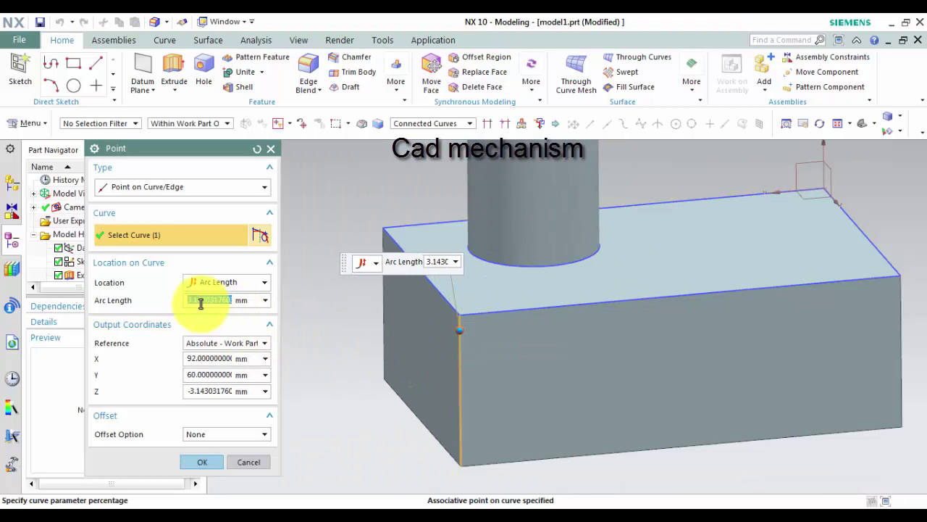
Step: Add the point as V Radius 1 and set its radius to 2 mm
left_click(203, 464)
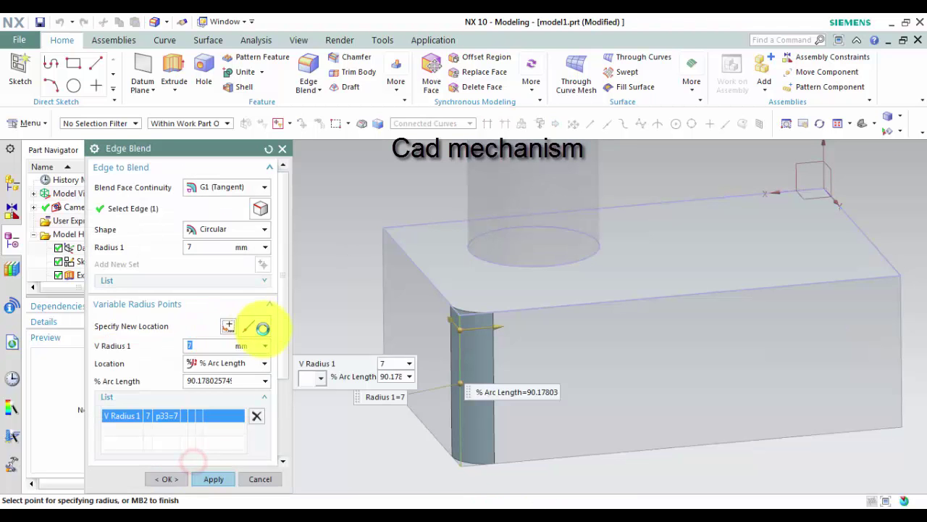
left_click(200, 347)
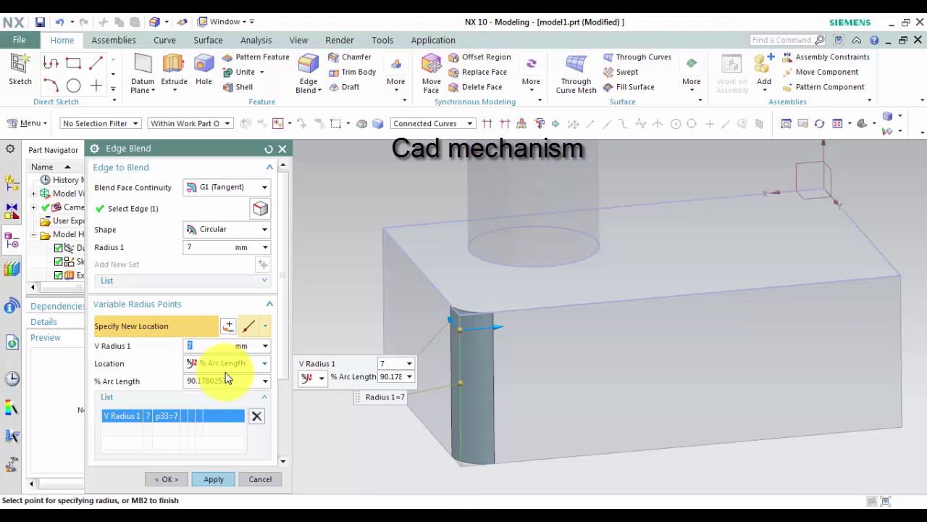
type("2")
key("Return")
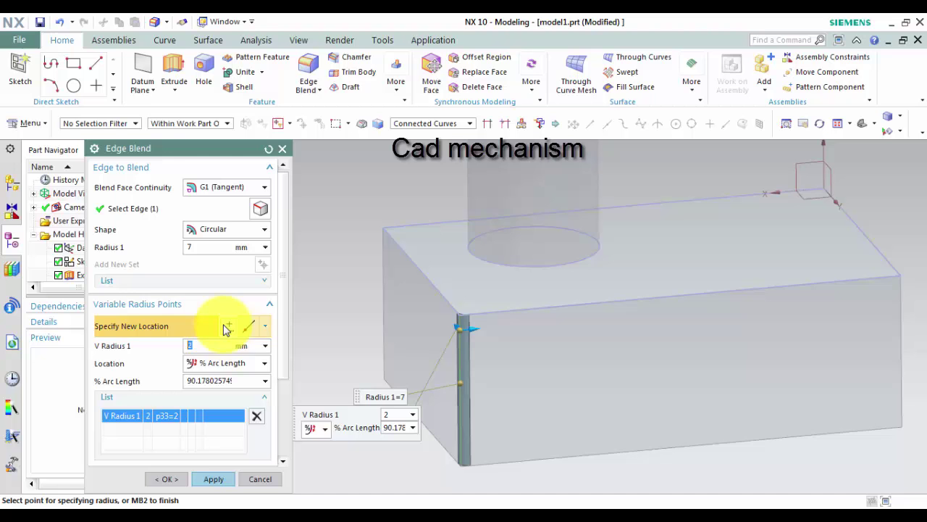
Step: Add a second point lower on the edge with V Radius 2 of 10 mm and apply
left_click(230, 329)
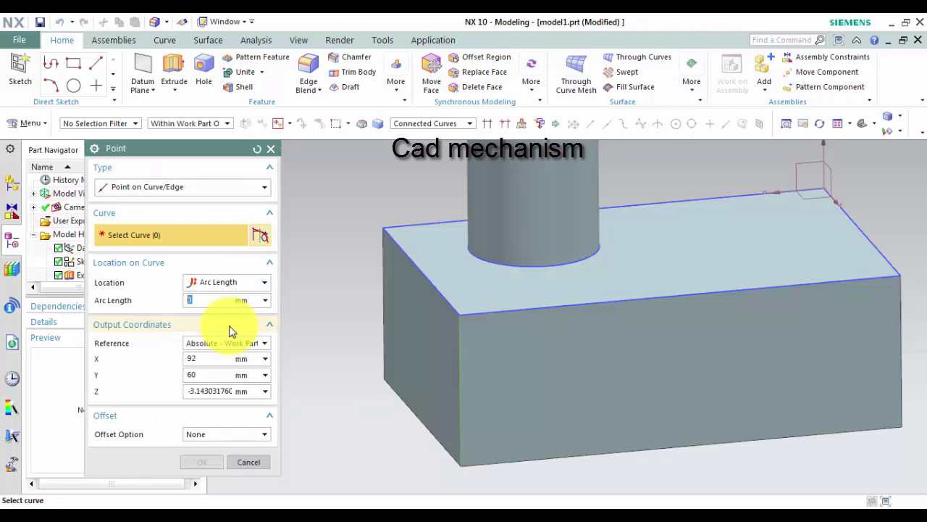
left_click(460, 388)
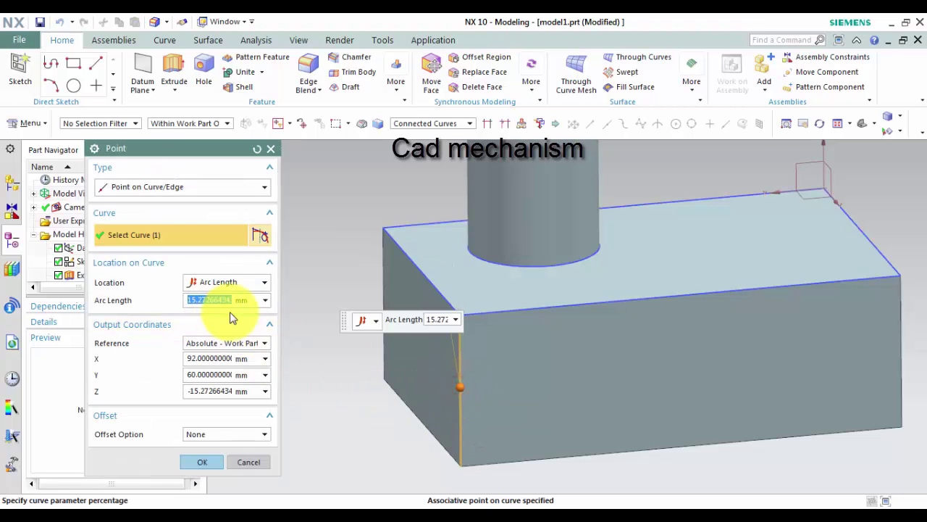
left_click(204, 462)
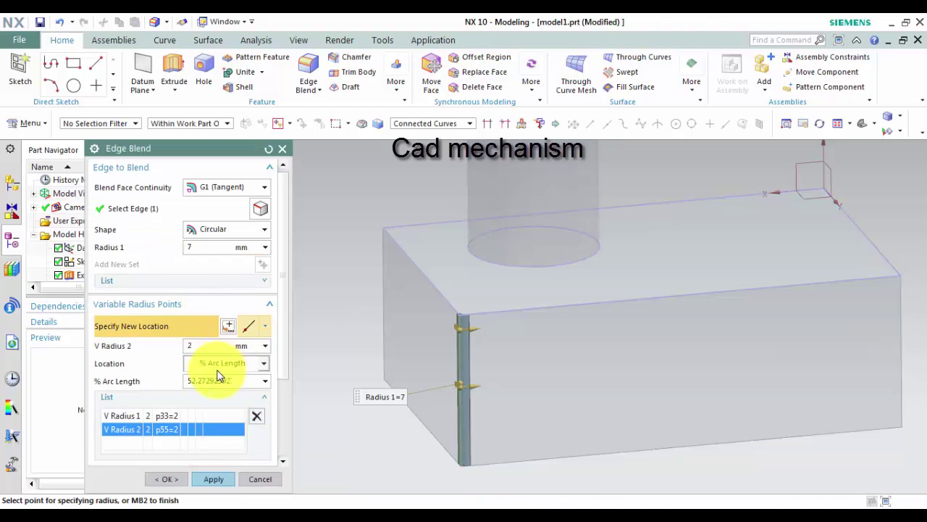
left_click(206, 347)
type("10")
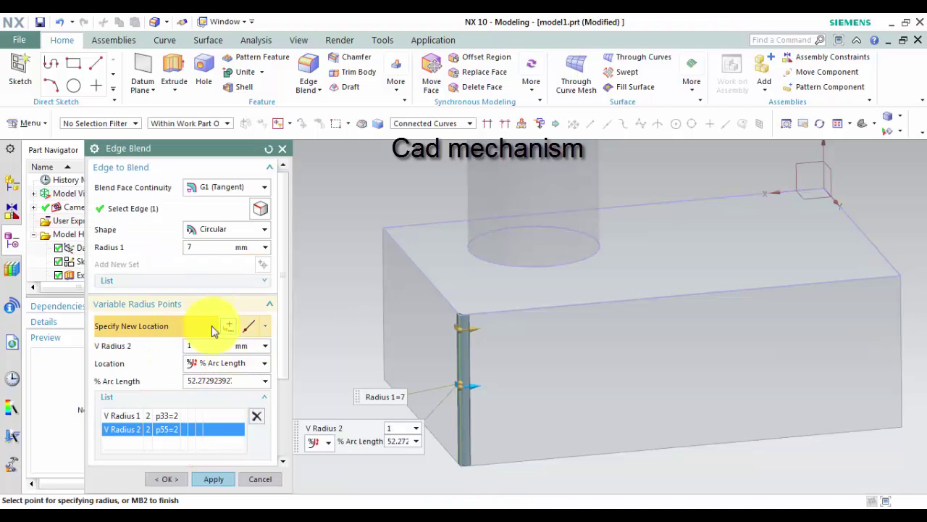
left_click(214, 479)
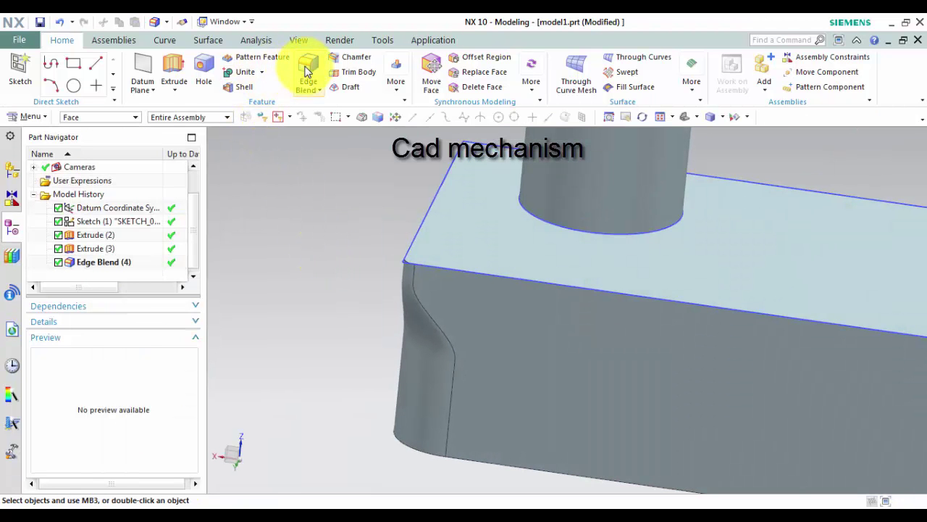
Step: Start a new edge blend and collect the front top, right top and vertical corner edges into a 7 mm set
left_click(308, 74)
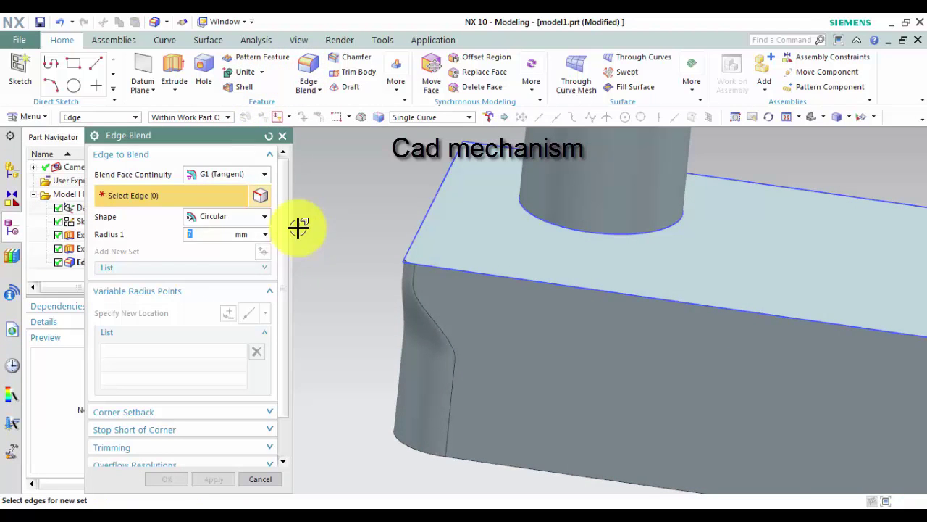
left_click(270, 293)
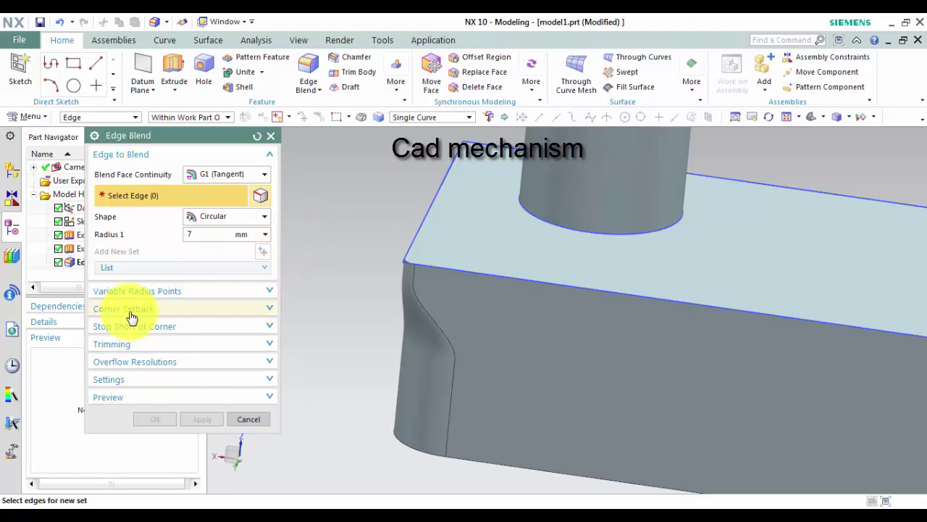
key("Home")
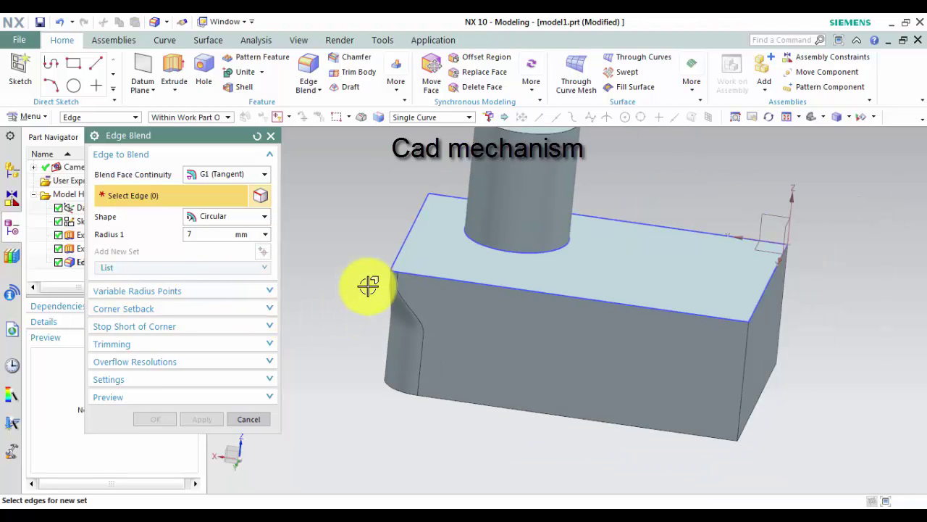
left_click(711, 320)
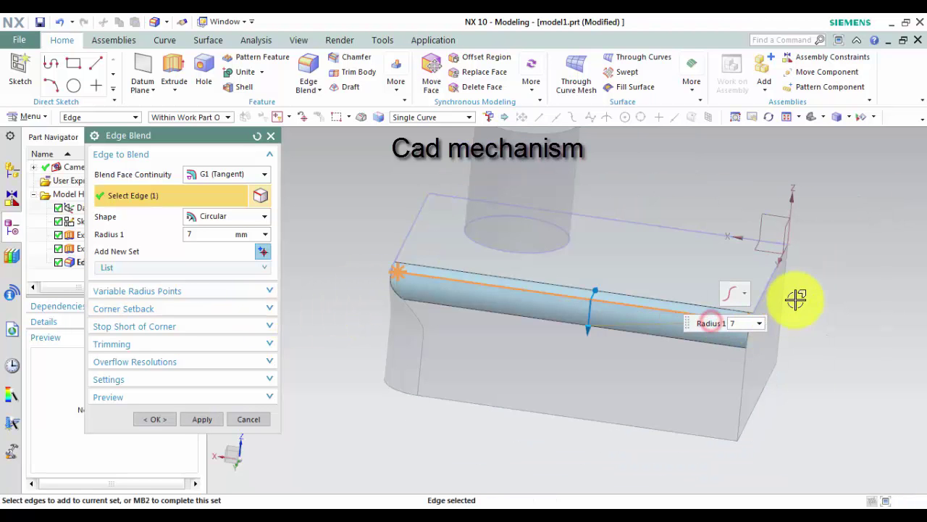
left_click(773, 282)
left_click(747, 374)
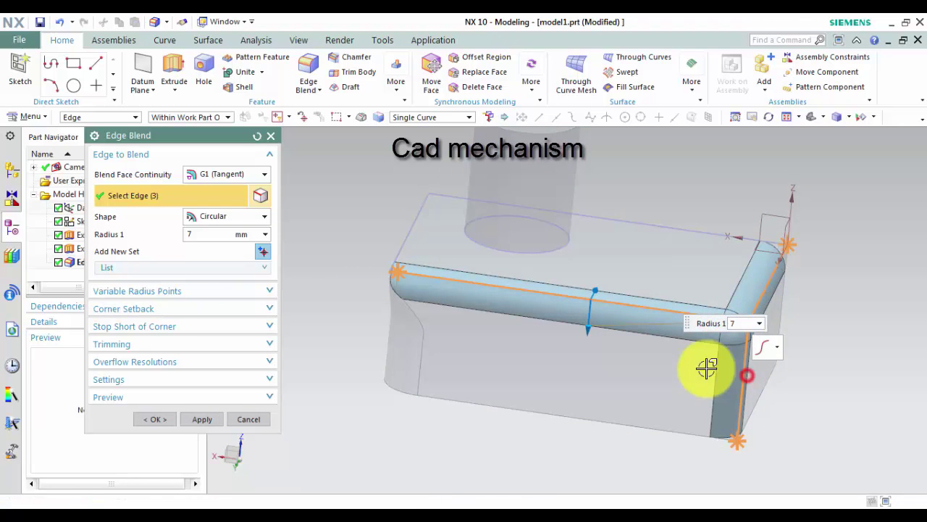
scroll(775, 321, "up", 5)
scroll(681, 351, "down", 5)
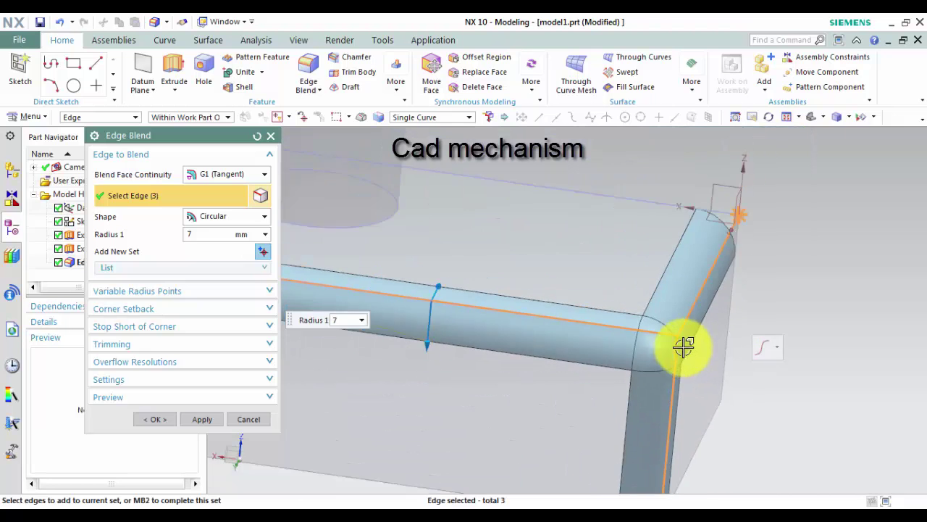
middle_click(585, 326)
middle_click_drag(615, 370, 573, 354)
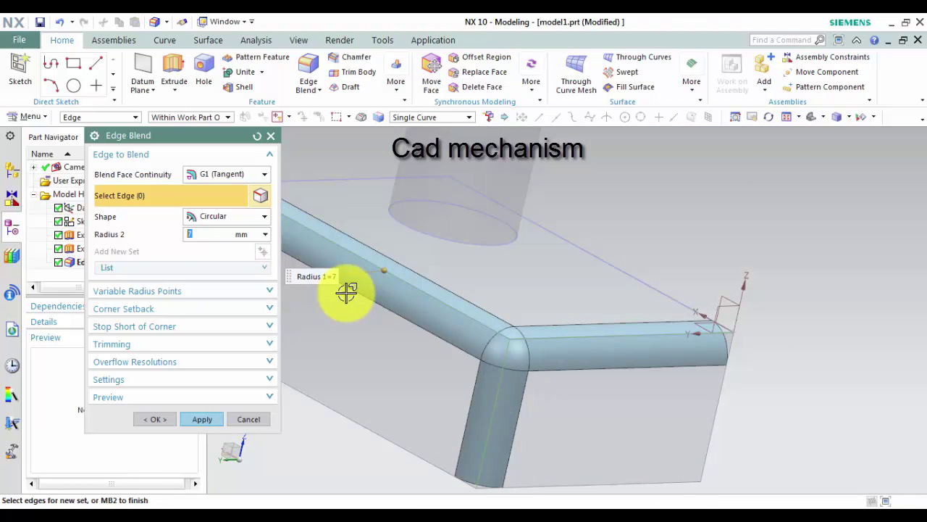
Step: Pick the three-edge corner vertex and drag its setbacks to 21, 13 and 16 mm
left_click(270, 308)
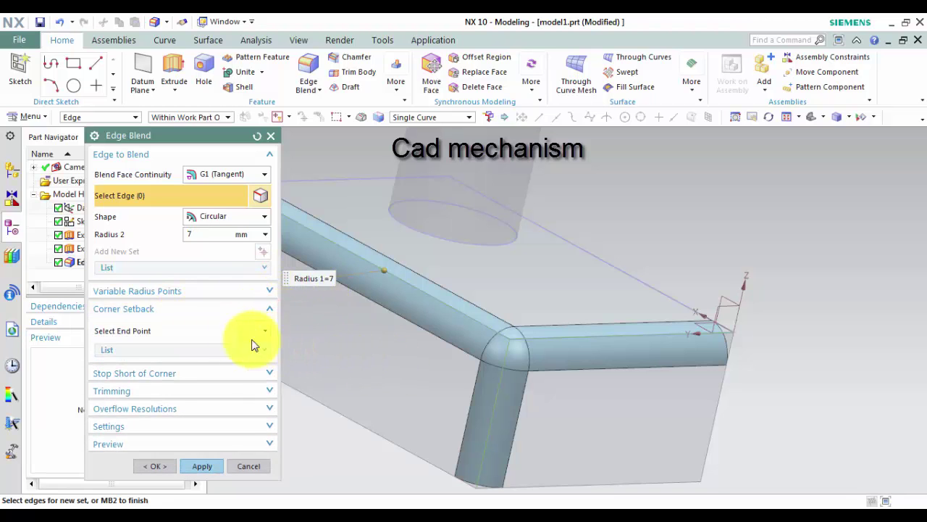
left_click(264, 351)
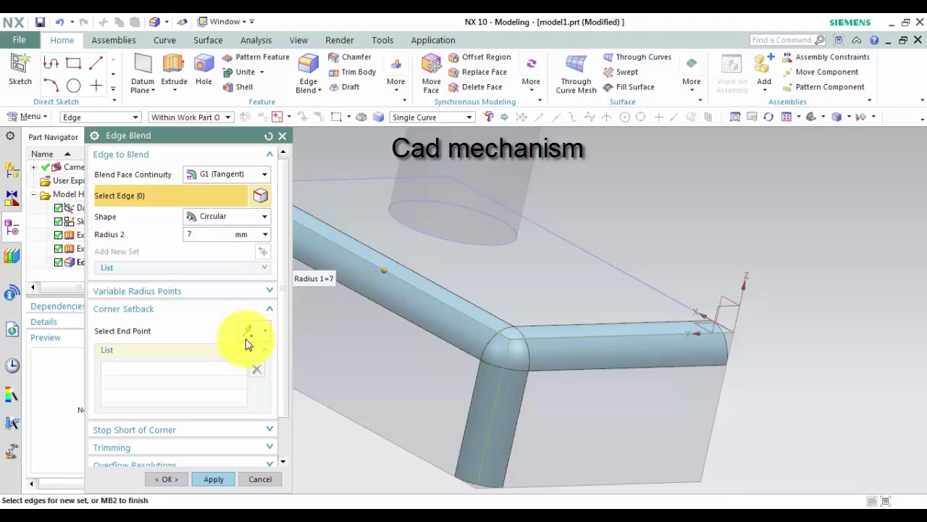
left_click(186, 331)
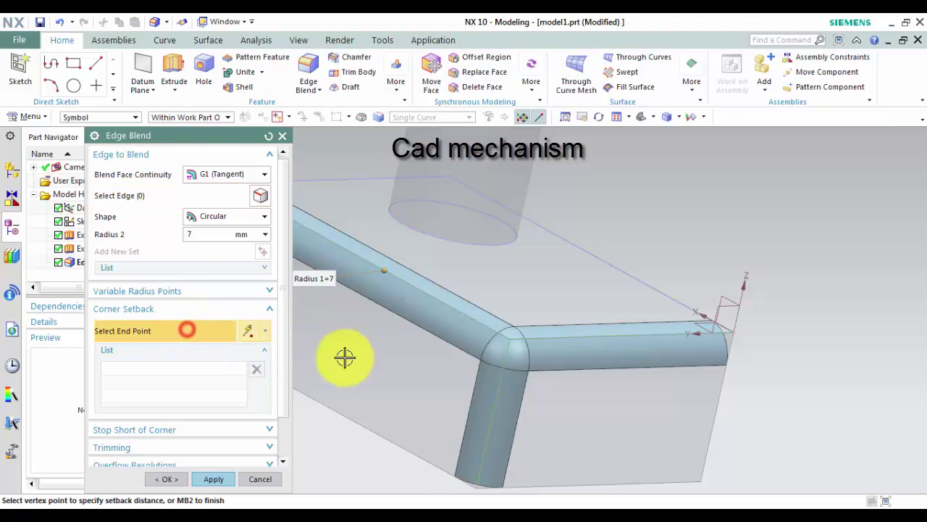
left_click(508, 338)
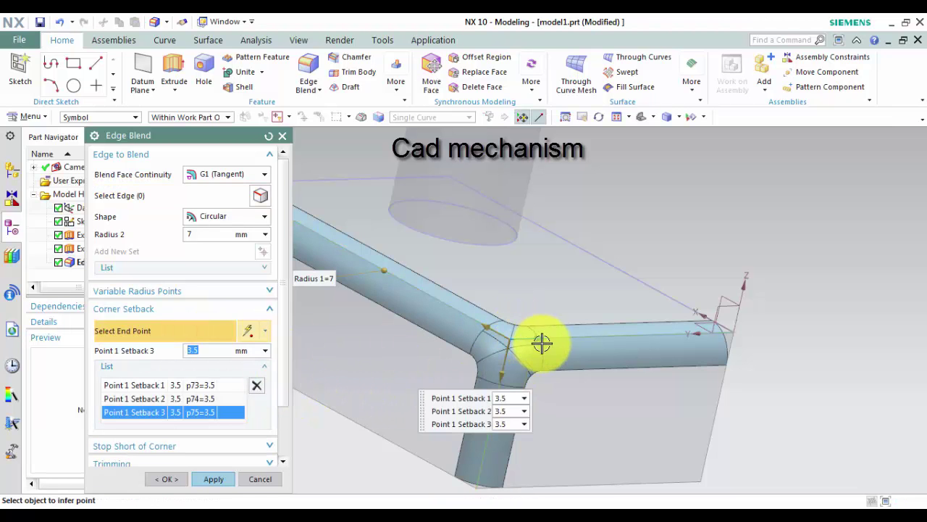
left_click_drag(576, 336, 605, 337)
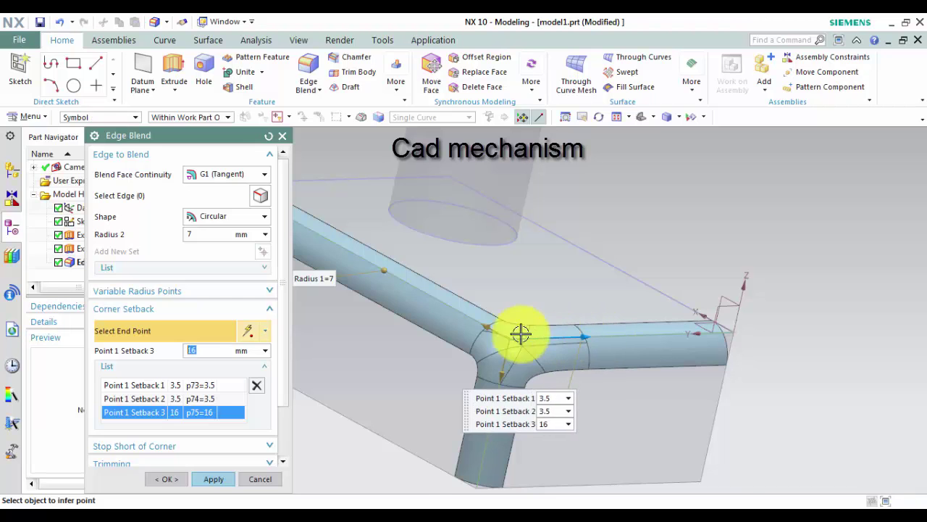
left_click(447, 304)
mouse_move(447, 305)
left_mouse_down()
mouse_move(331, 249)
mouse_move(456, 321)
mouse_move(444, 310)
left_mouse_up()
left_click_drag(503, 389, 492, 420)
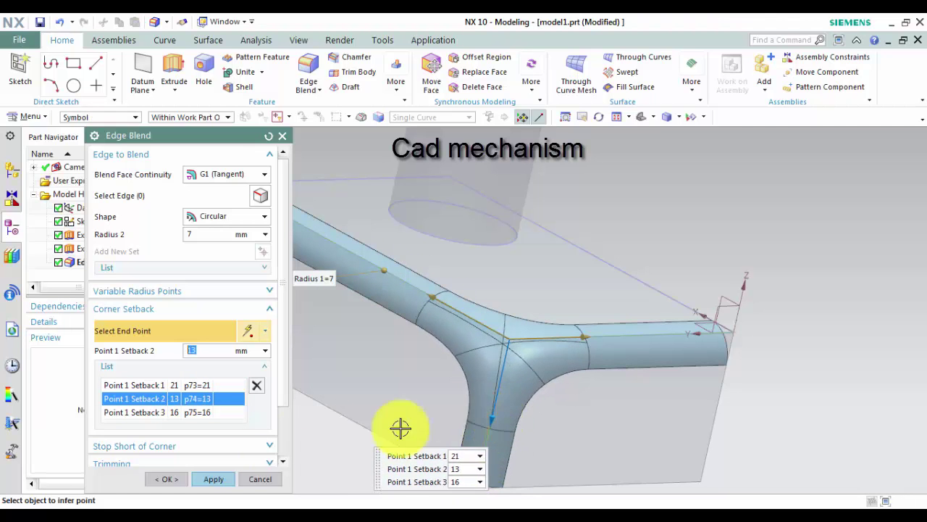
Step: Create the corner setback blend, then start a 7 mm blend on the block's long front edge
left_click(168, 480)
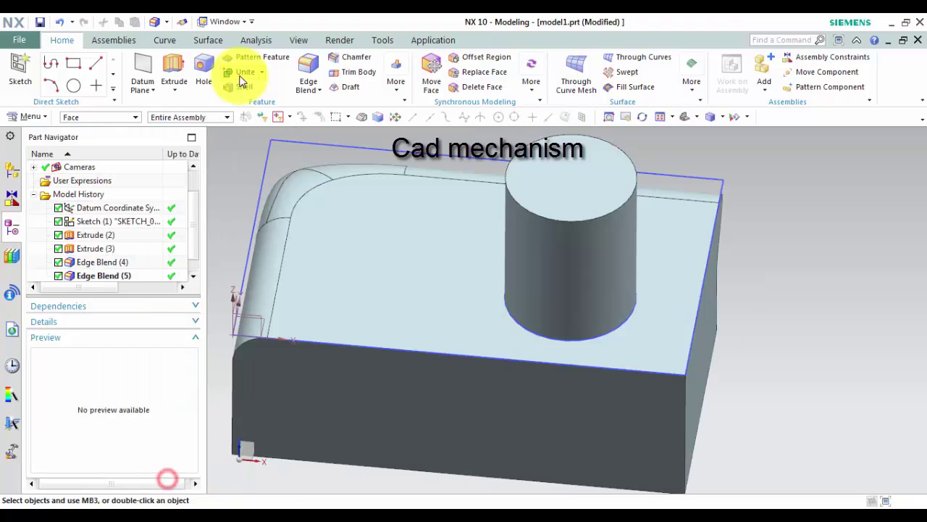
left_click(308, 69)
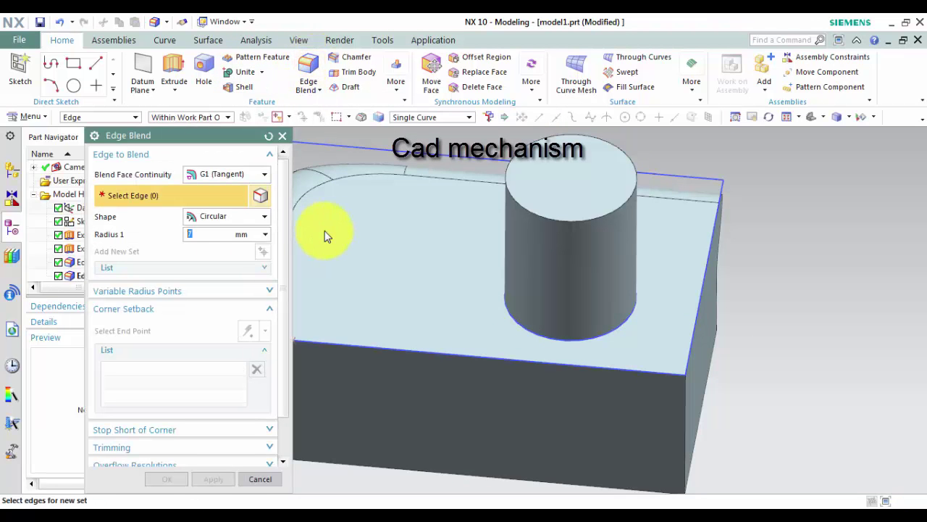
left_click_drag(174, 143, 142, 141)
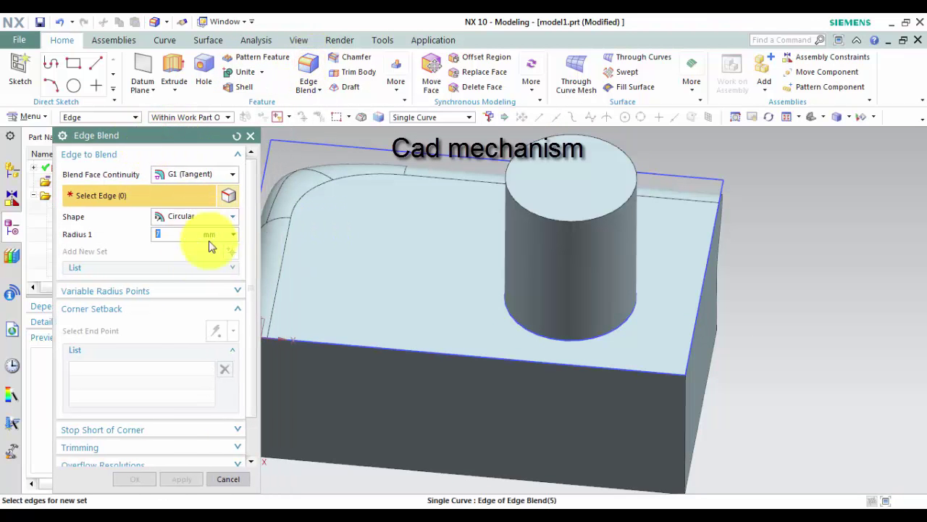
left_click(614, 366)
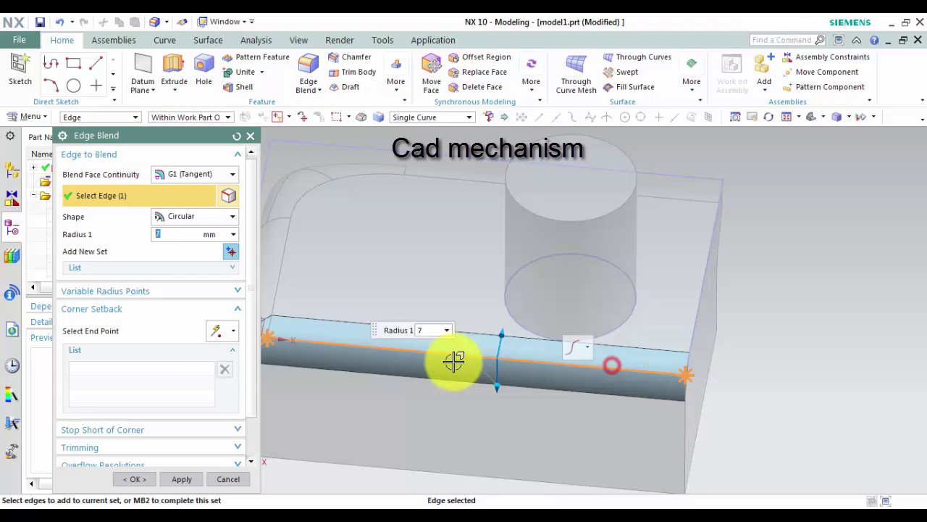
left_click(242, 309)
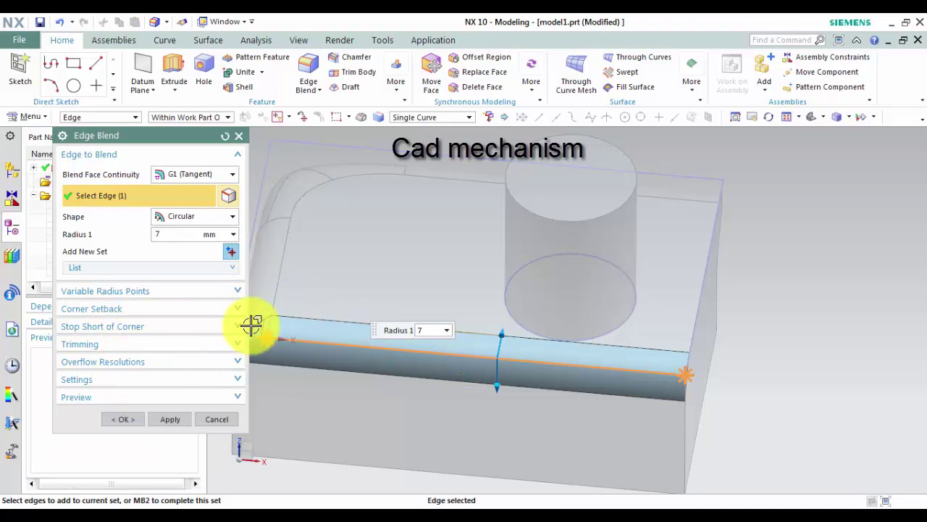
Step: Stop the front-edge blend At Distance, 10 mm arc length from its right end point, and confirm
left_click(238, 327)
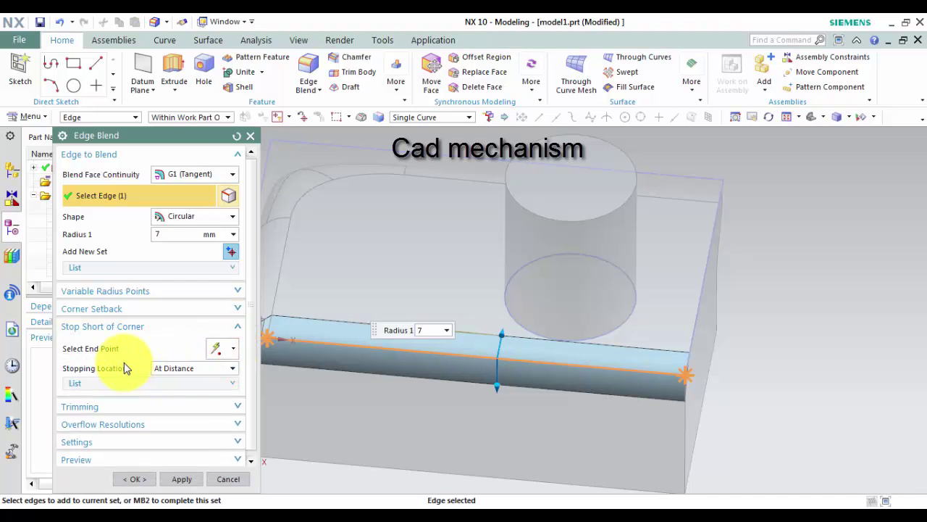
left_click(202, 369)
left_click(188, 380)
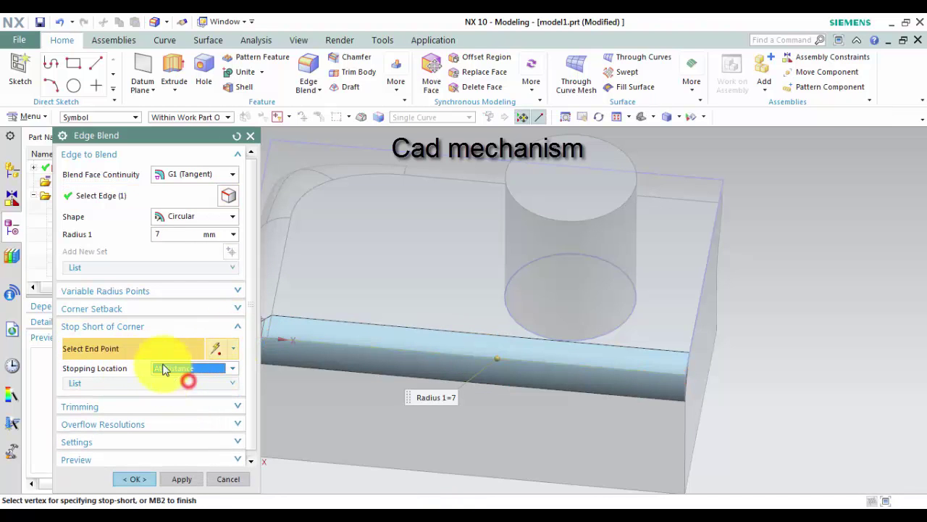
left_click(217, 349)
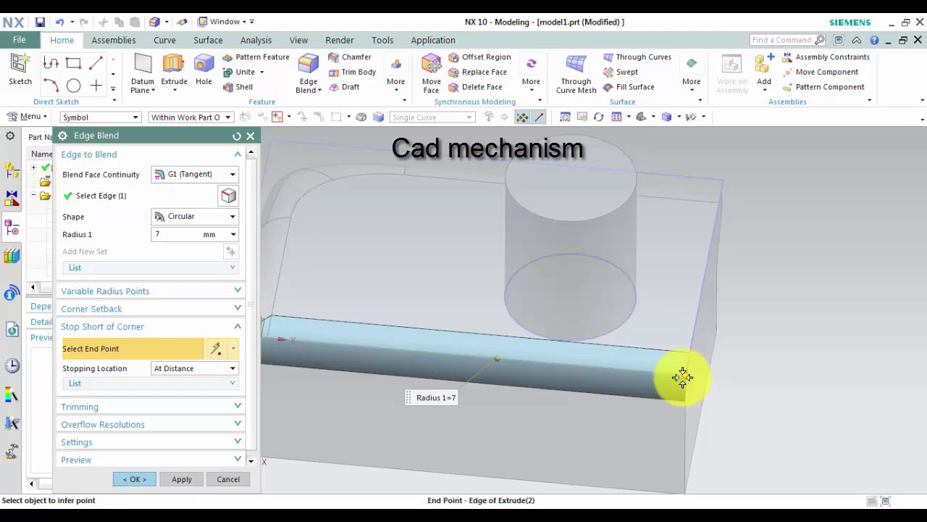
left_click(682, 374)
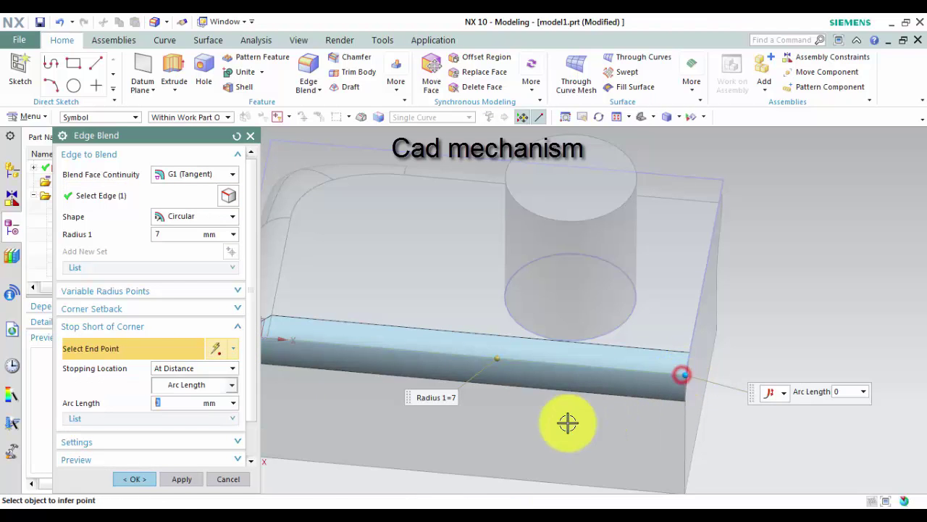
left_click(163, 404)
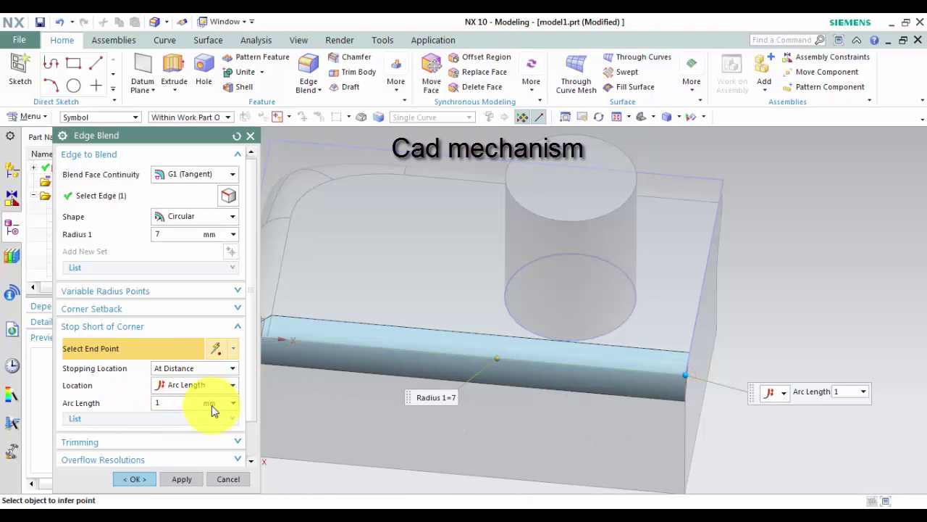
key("Return")
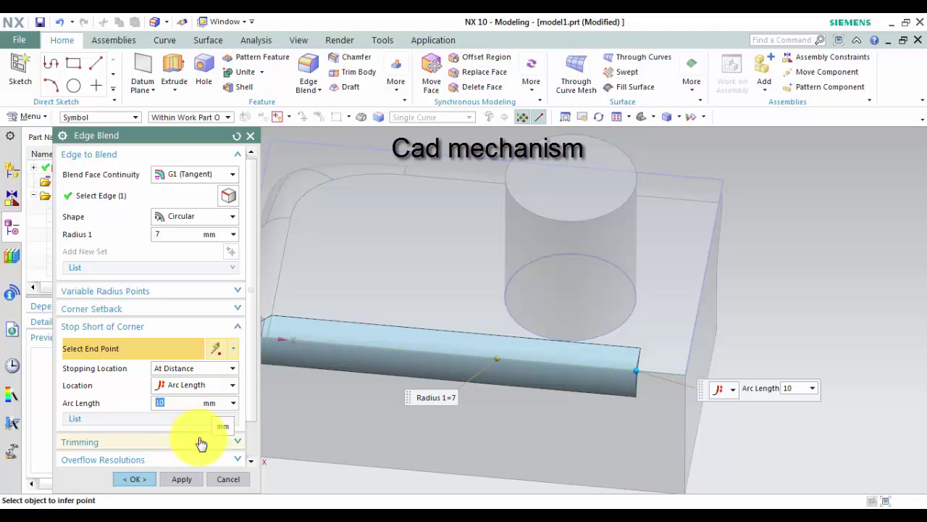
left_click(154, 481)
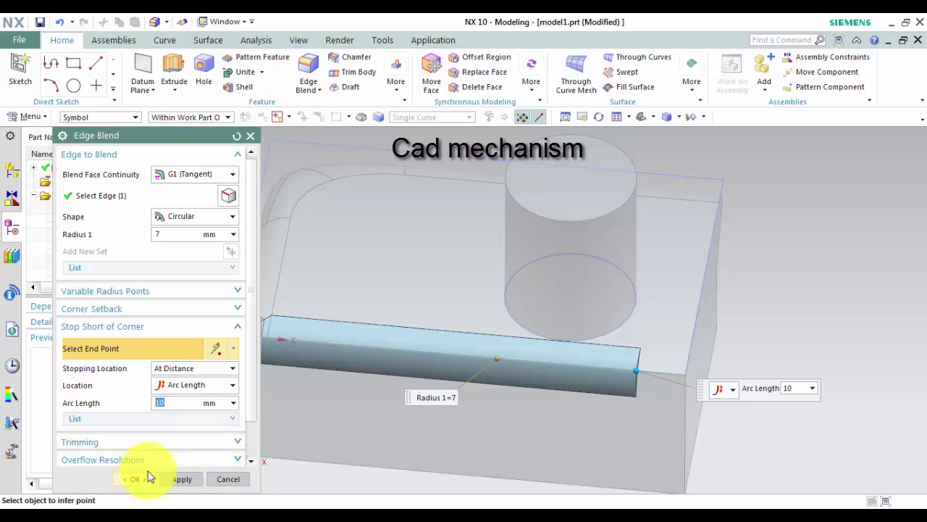